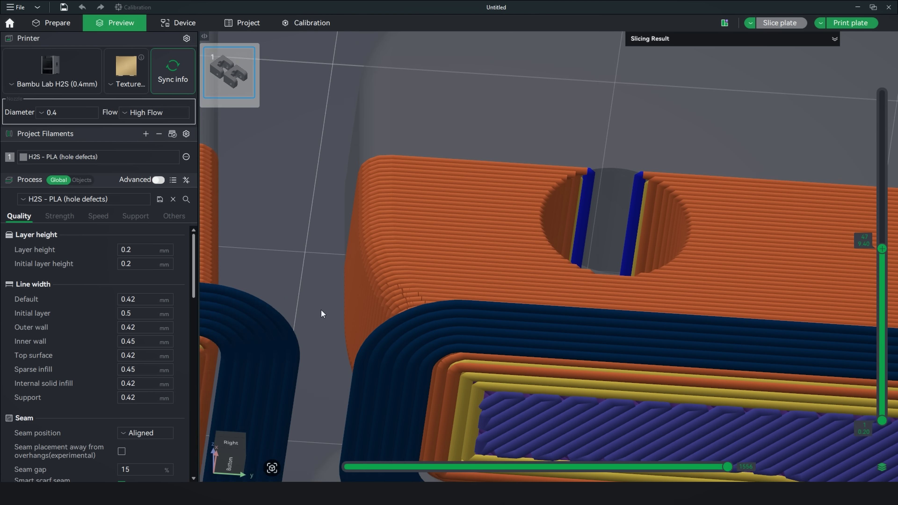
Scroll down past the annotated sketch of the 5mm hole and 0.2 increments.
{"action": "scroll", "coordinate": [317, 277], "scroll_direction": "down", "scroll_amount": 2}
Inspect both parts' holes in the preview, revealing one more layer above the hole.
{"action": "scroll", "coordinate": [666, 345], "scroll_direction": "up", "scroll_amount": 4}
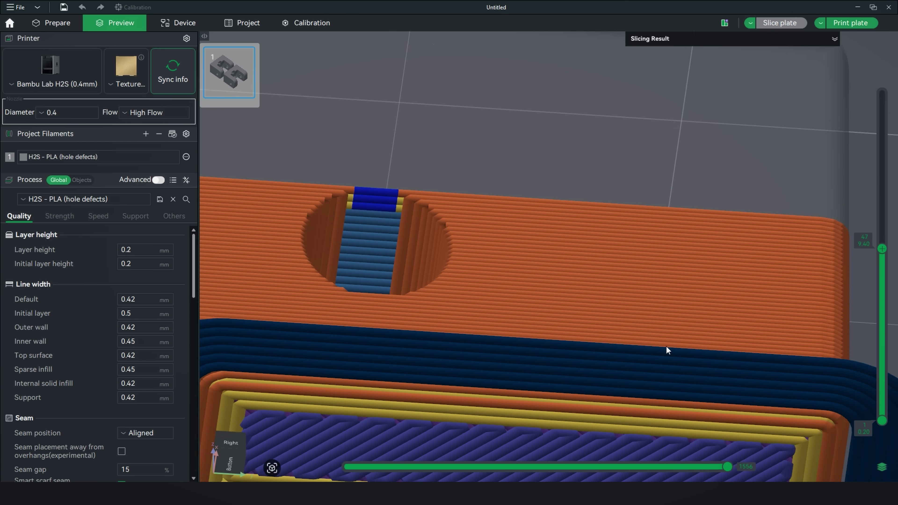
{"action": "right_click_drag", "start_coordinate": [381, 230], "coordinate": [406, 230]}
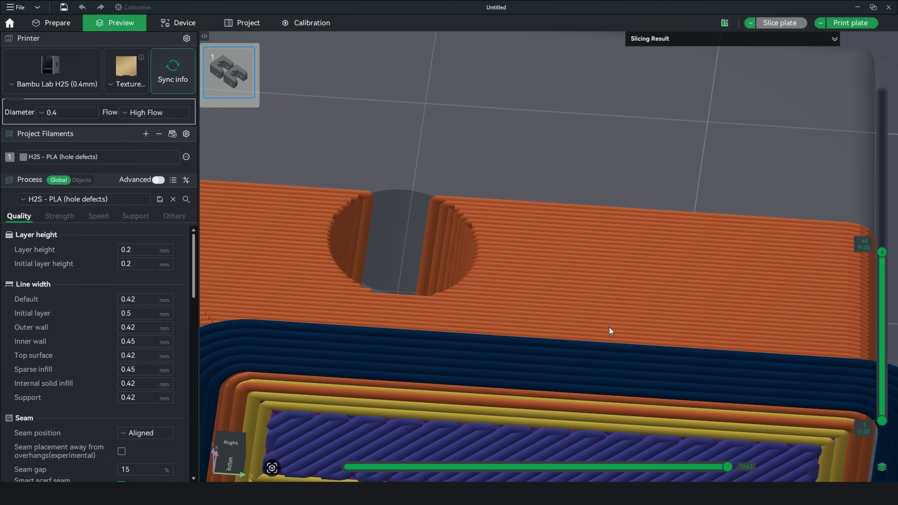
{"action": "scroll", "coordinate": [608, 329], "scroll_direction": "down", "scroll_amount": 2}
{"action": "right_click_drag", "start_coordinate": [607, 329], "coordinate": [508, 264]}
{"action": "scroll", "coordinate": [686, 265], "scroll_direction": "up", "scroll_amount": 2}
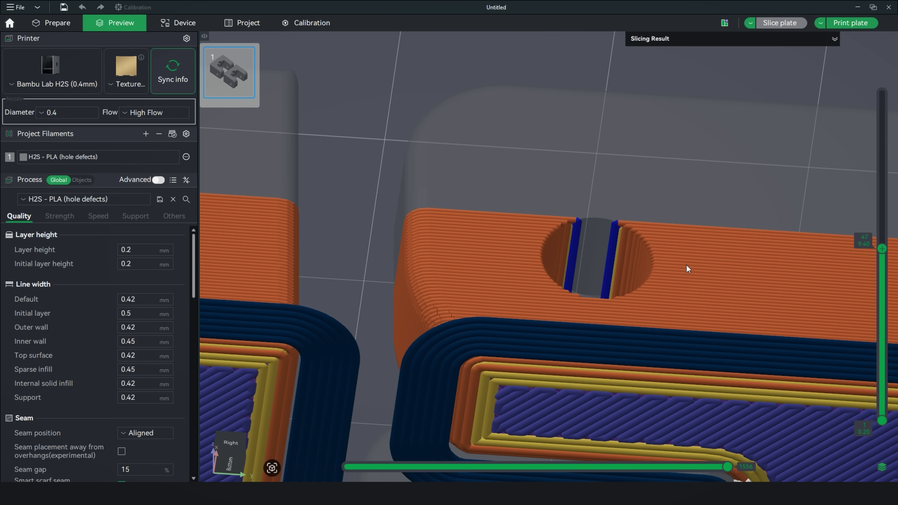
{"action": "scroll", "coordinate": [686, 265], "scroll_direction": "up", "scroll_amount": 2}
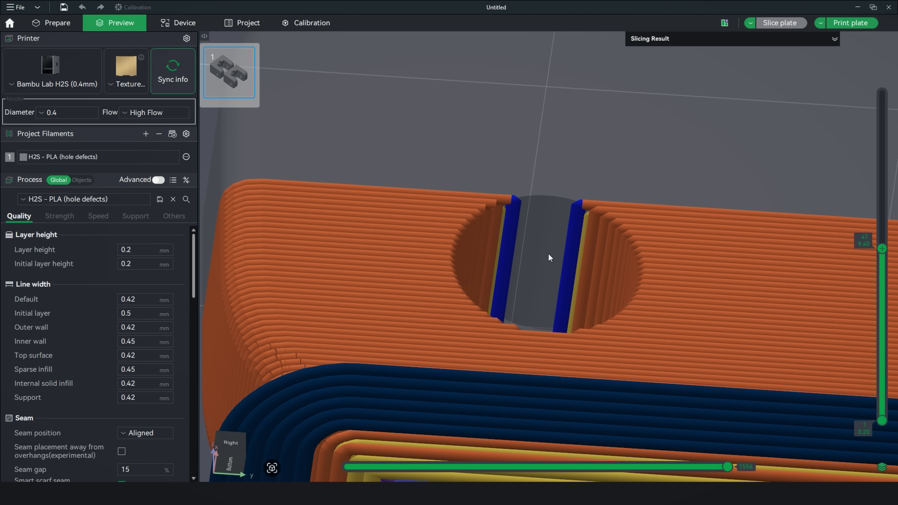
{"action": "scroll", "coordinate": [548, 253], "scroll_direction": "down", "scroll_amount": 2}
{"action": "key", "text": "Up"}
{"action": "right_click_drag", "start_coordinate": [525, 287], "coordinate": [574, 246]}
{"action": "scroll", "coordinate": [586, 232], "scroll_direction": "up", "scroll_amount": 2}
{"action": "scroll", "coordinate": [632, 248], "scroll_direction": "up", "scroll_amount": 1}
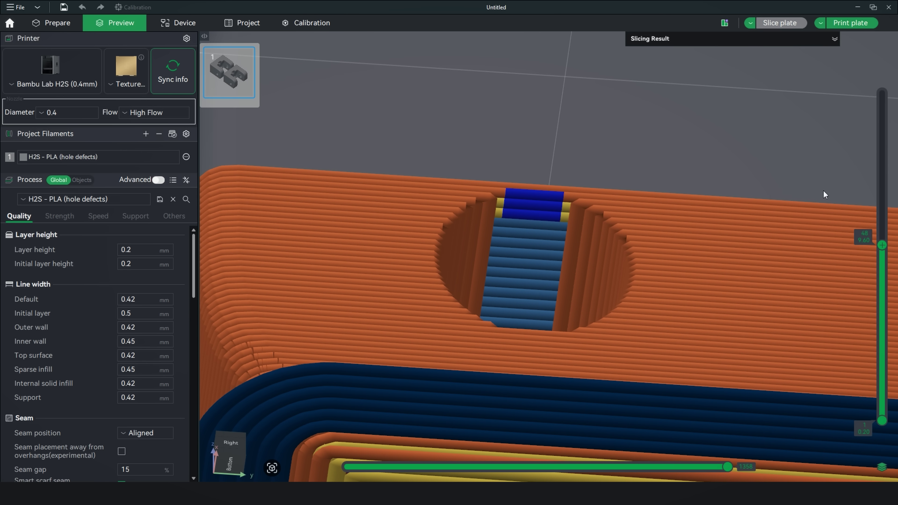
Scale the part to 500% and re-slice it to inspect the hole's top layers.
{"action": "key", "text": "ctrl+Tab"}
{"action": "left_click", "coordinate": [571, 79]}
{"action": "type", "text": "500"}
{"action": "key", "text": "Return"}
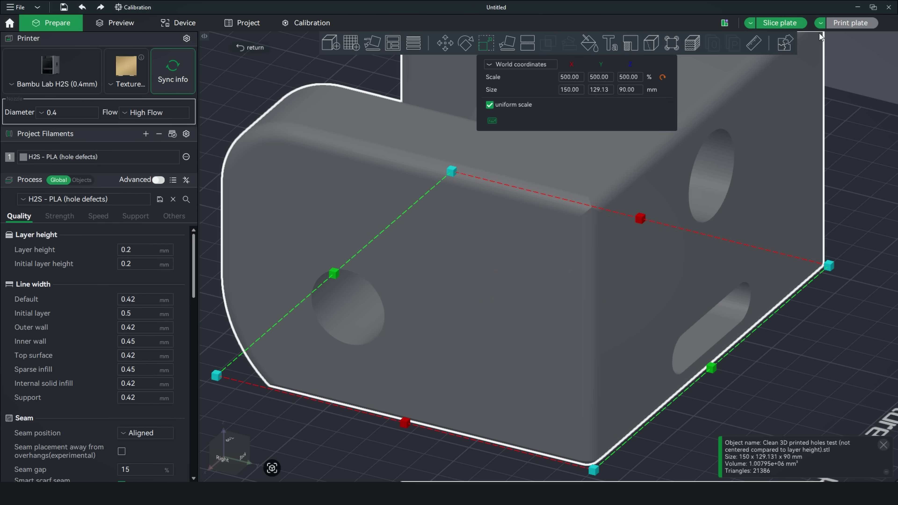
{"action": "key", "text": "ctrl+r"}
{"action": "scroll", "coordinate": [495, 275], "scroll_direction": "up", "scroll_amount": 6}
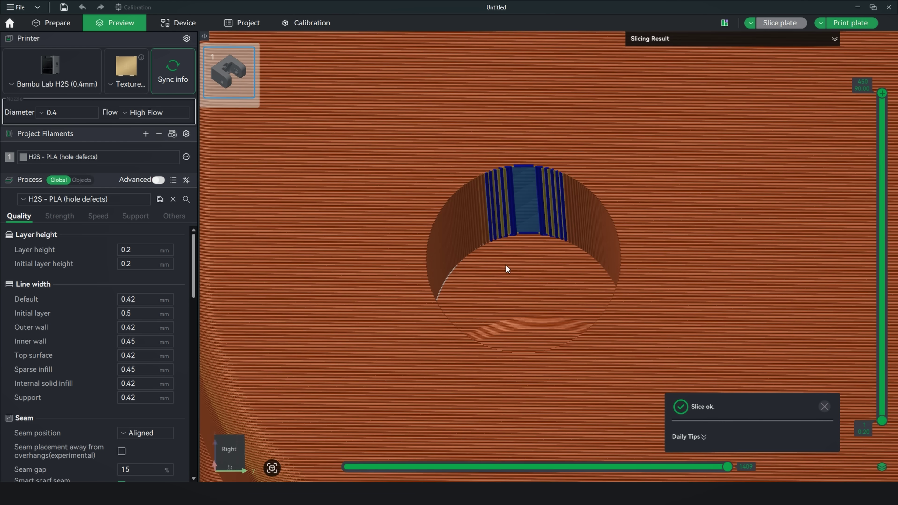
{"action": "scroll", "coordinate": [894, 192], "scroll_direction": "down", "scroll_amount": 10}
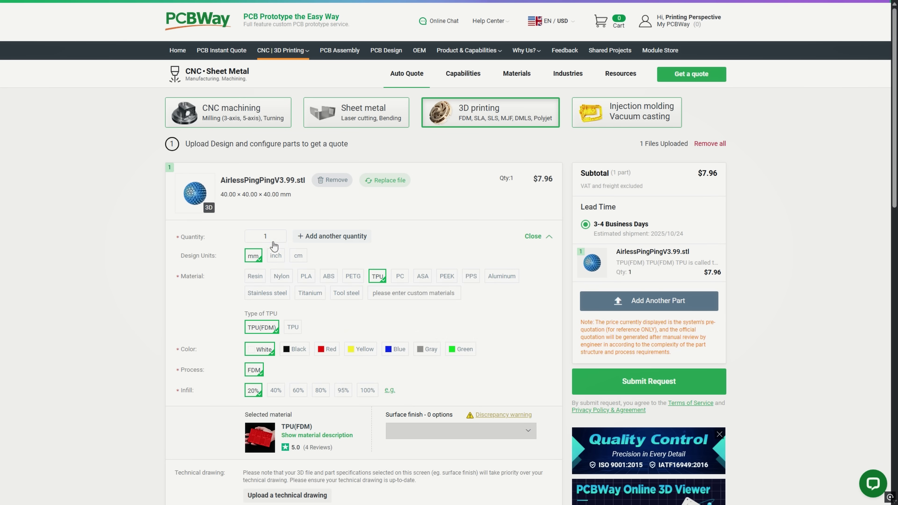
Open the 3D-printing quote page and set the order quantity to 2.
{"action": "left_click", "coordinate": [263, 236]}
{"action": "left_click", "coordinate": [380, 292]}
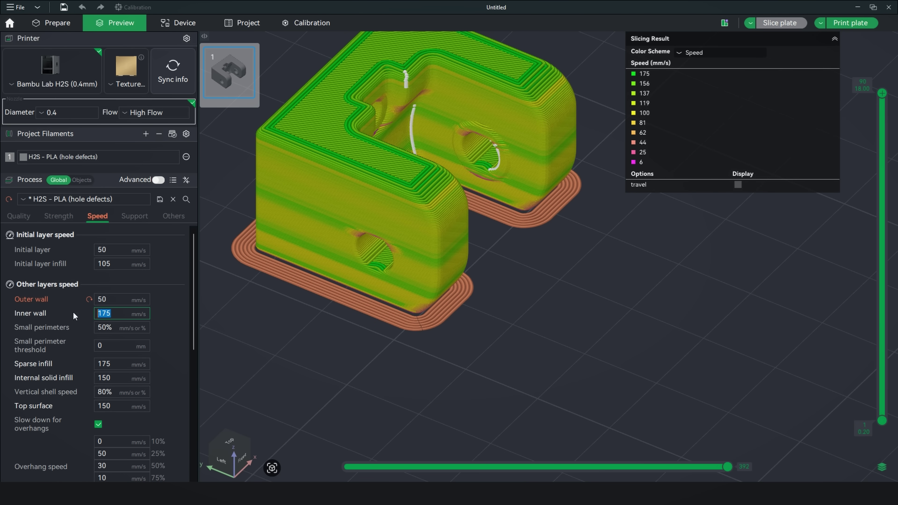
Set the inner wall speed to 50 mm/s, re-slice, and show all layers.
{"action": "type", "text": "50"}
{"action": "key", "text": "Tab"}
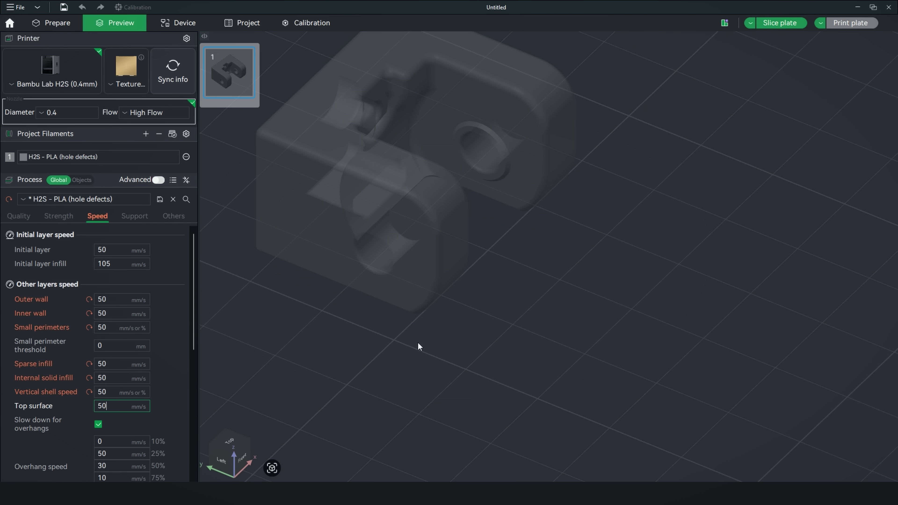
{"action": "left_click", "coordinate": [779, 27]}
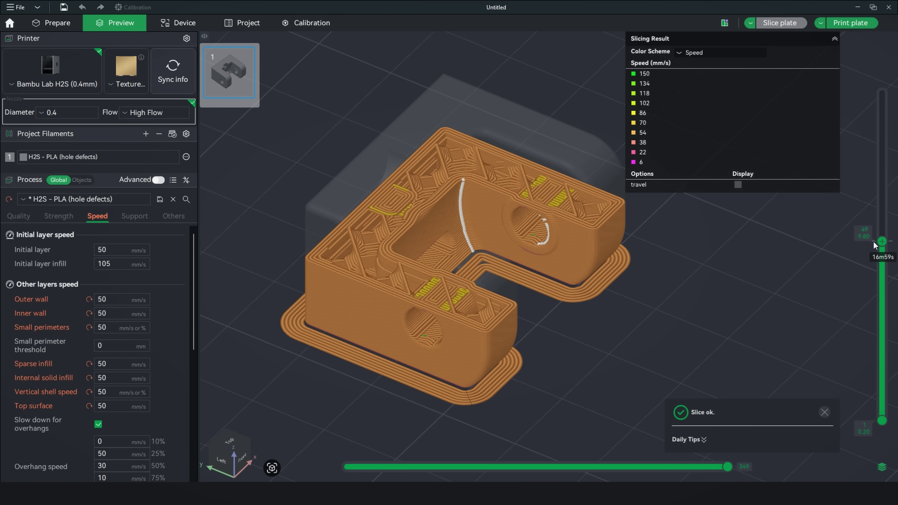
{"action": "left_click_drag", "start_coordinate": [874, 210], "coordinate": [881, 84]}
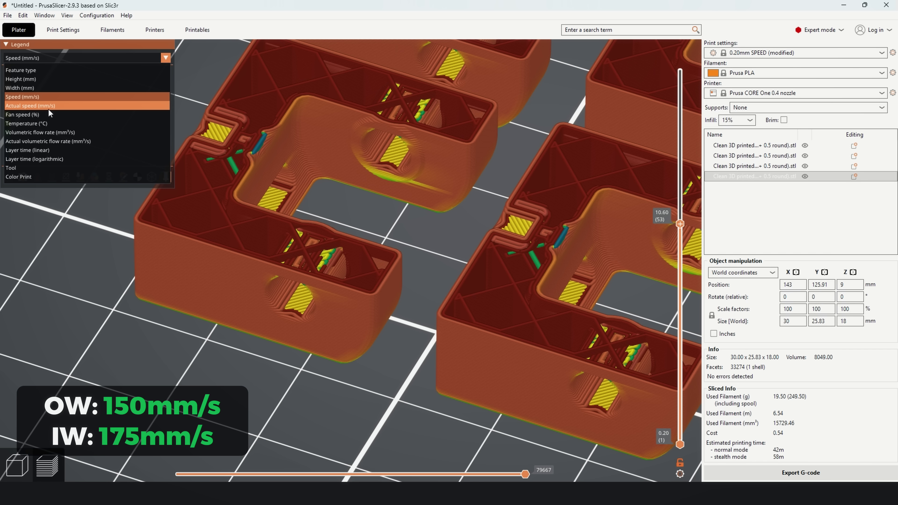
Colour the preview by actual speed, reveal more layers and zoom in on the parts.
{"action": "left_click", "coordinate": [49, 108]}
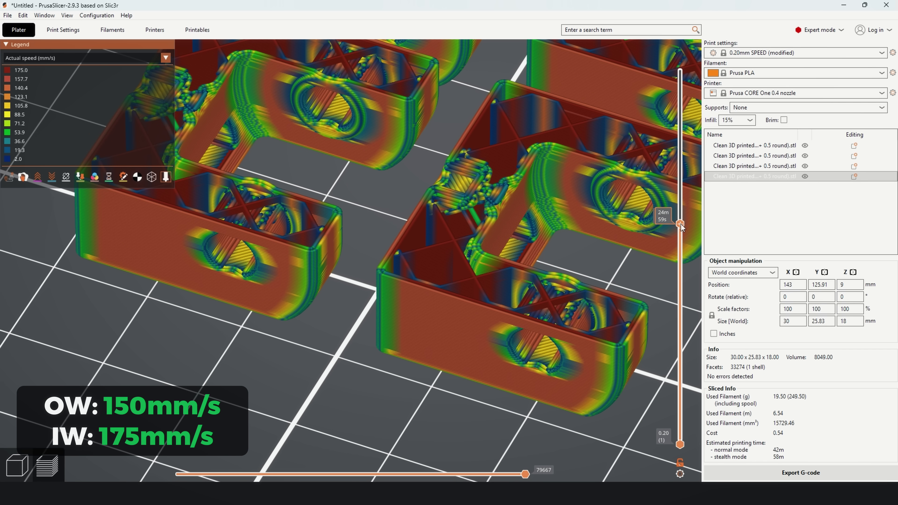
{"action": "left_click_drag", "start_coordinate": [680, 224], "coordinate": [682, 254]}
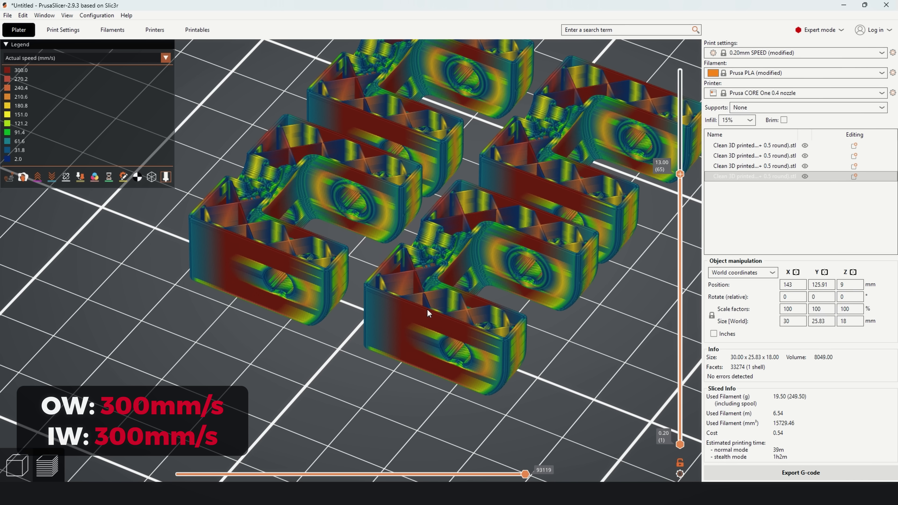
{"action": "scroll", "coordinate": [426, 309], "scroll_direction": "up", "scroll_amount": 6}
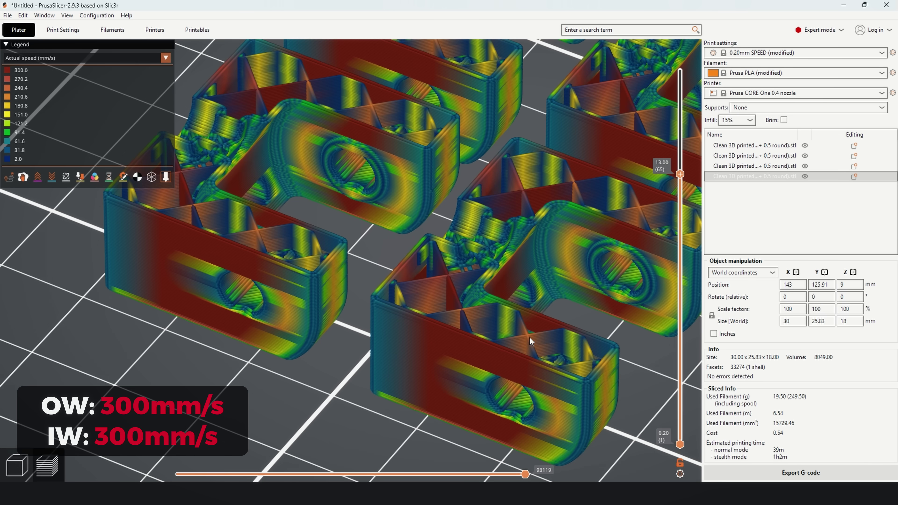
{"action": "scroll", "coordinate": [411, 307], "scroll_direction": "up", "scroll_amount": 5}
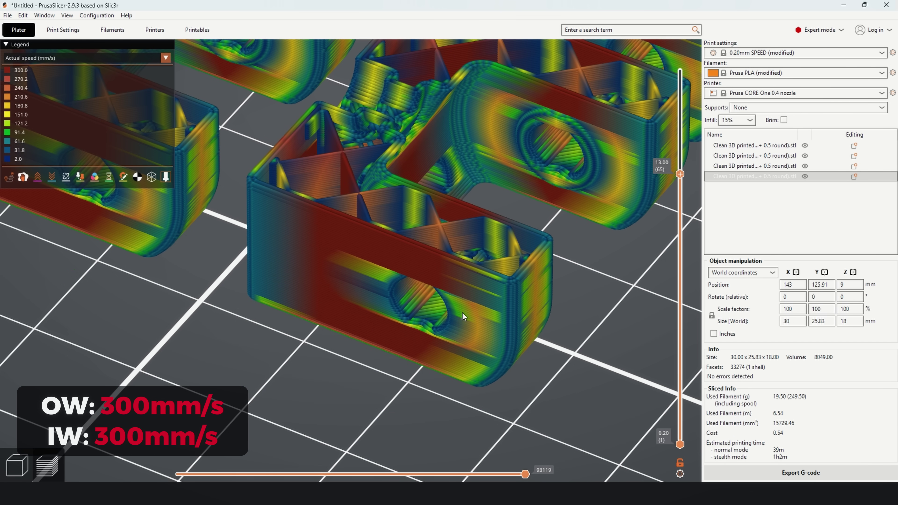
{"action": "scroll", "coordinate": [545, 350], "scroll_direction": "down", "scroll_amount": 5}
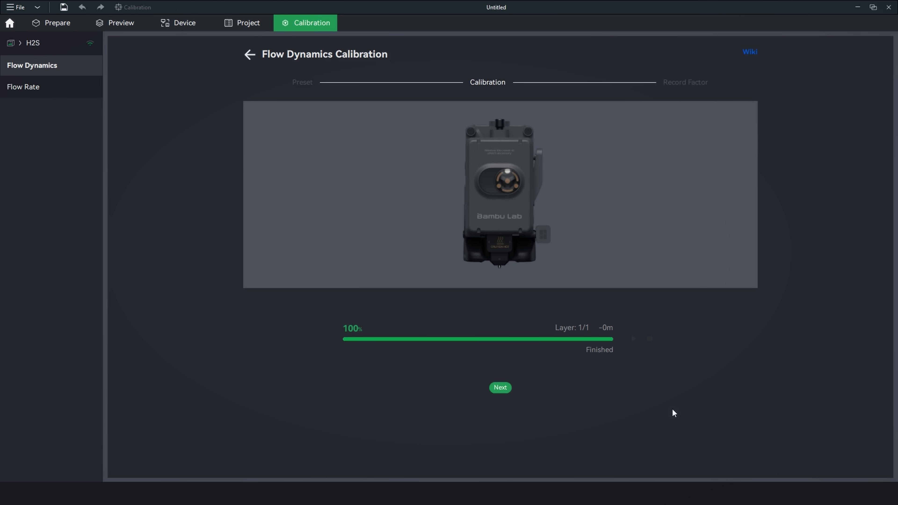
Advance past the calibration result and begin a manual flow dynamics calibration's filament selection.
{"action": "left_click", "coordinate": [507, 389]}
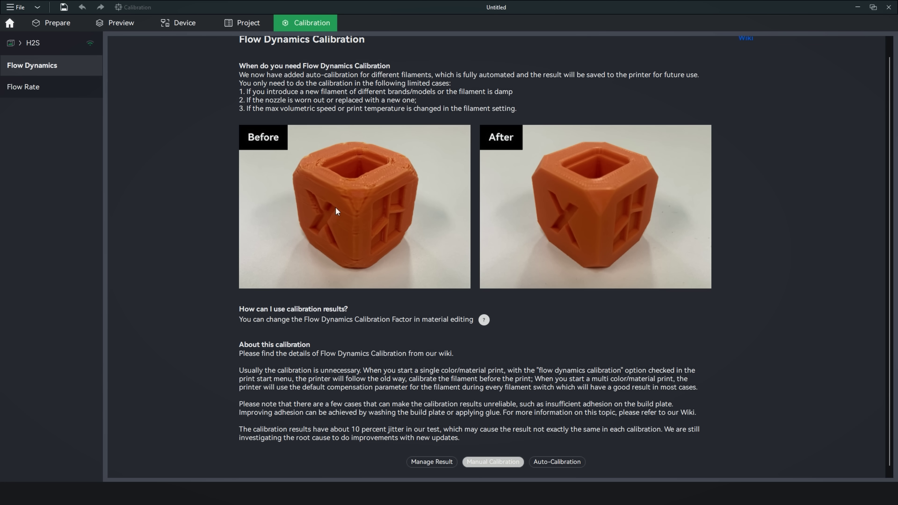
{"action": "left_click", "coordinate": [504, 464]}
{"action": "left_click", "coordinate": [458, 304]}
{"action": "scroll", "coordinate": [508, 275], "scroll_direction": "down", "scroll_amount": 5}
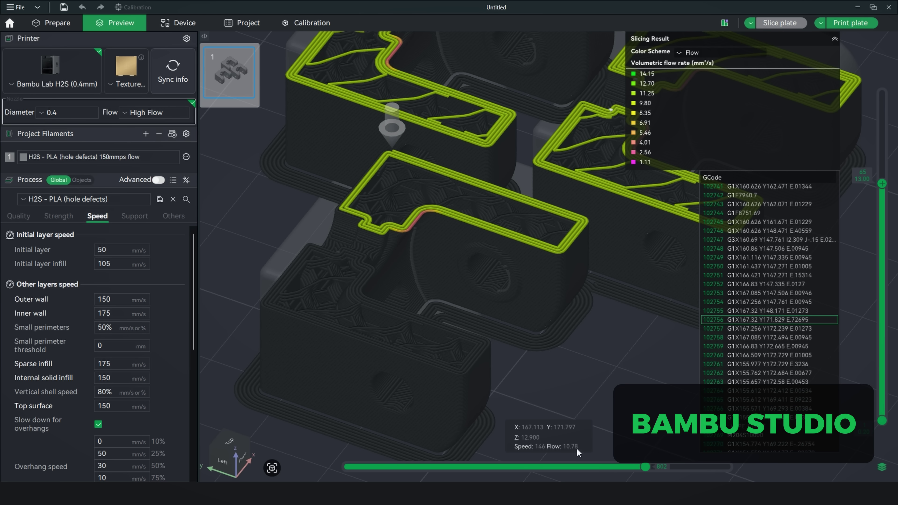
Check the filament settings, then enter 999 mm/s for outer wall, inner wall and infill speeds.
{"action": "left_click", "coordinate": [186, 157]}
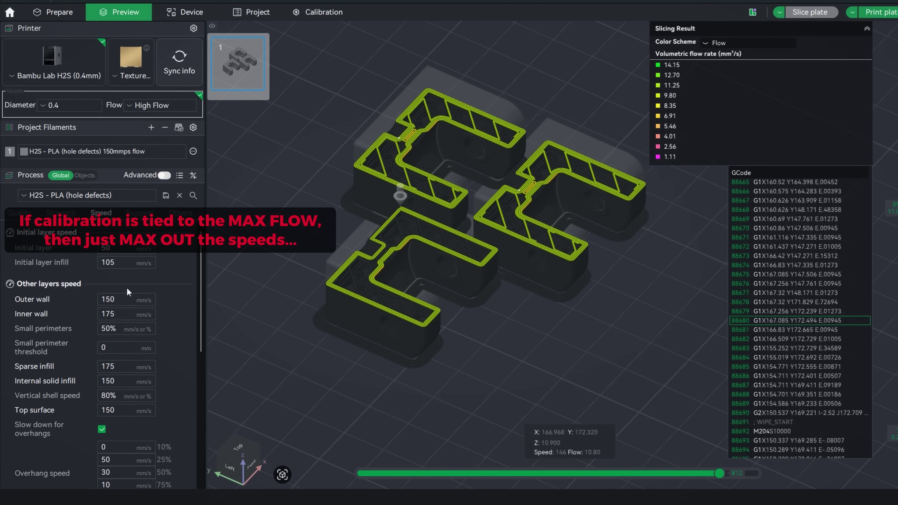
{"action": "left_click", "coordinate": [142, 288]}
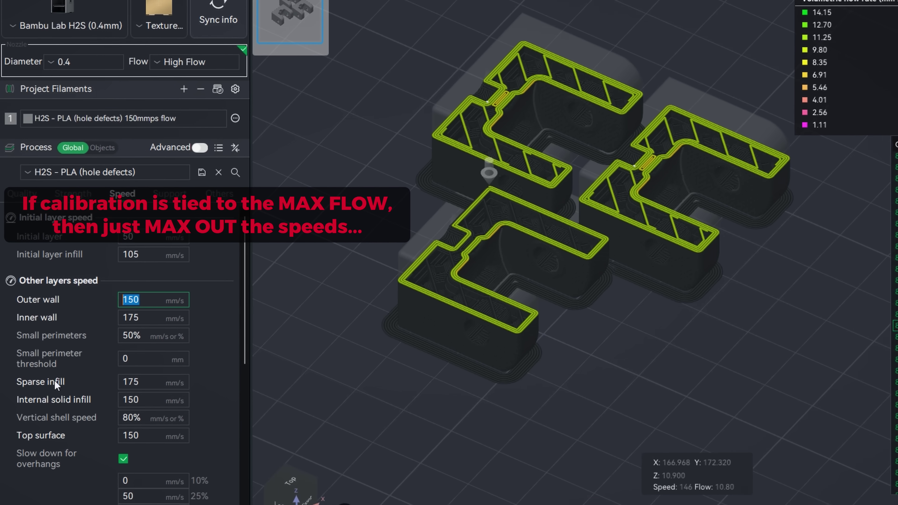
{"action": "type", "text": "999"}
{"action": "key", "text": "Tab"}
{"action": "type", "text": "999"}
{"action": "left_click", "coordinate": [161, 389]}
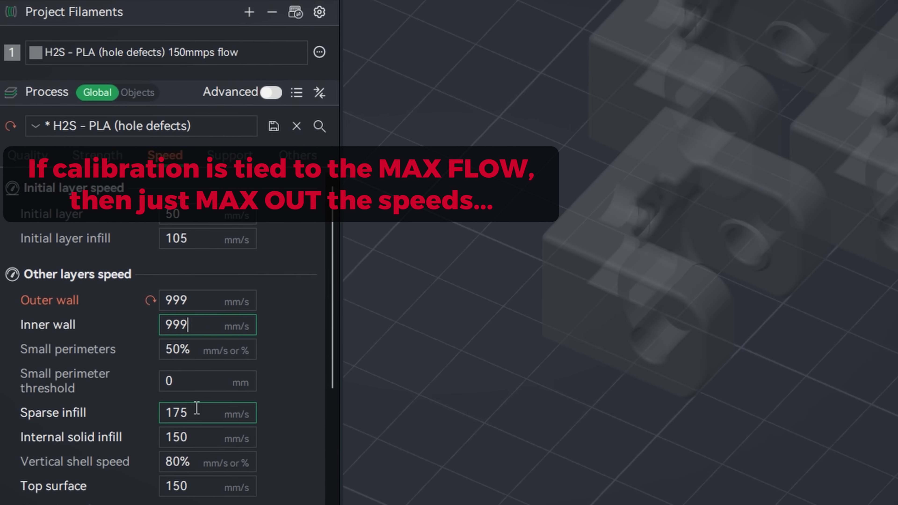
{"action": "type", "text": "999"}
{"action": "left_click", "coordinate": [208, 447]}
{"action": "type", "text": "999"}
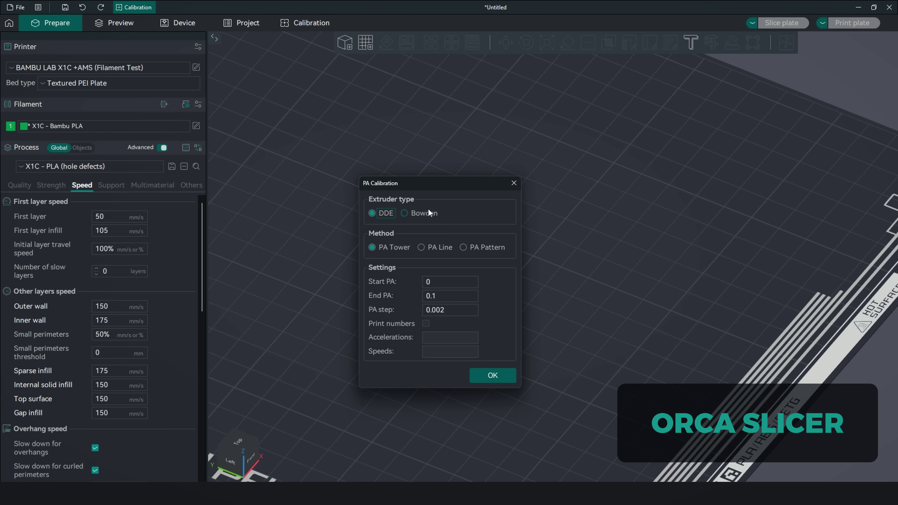
Generate the PA Tower test running from 0 to 0.1 in 0.002 steps.
{"action": "left_click", "coordinate": [492, 375]}
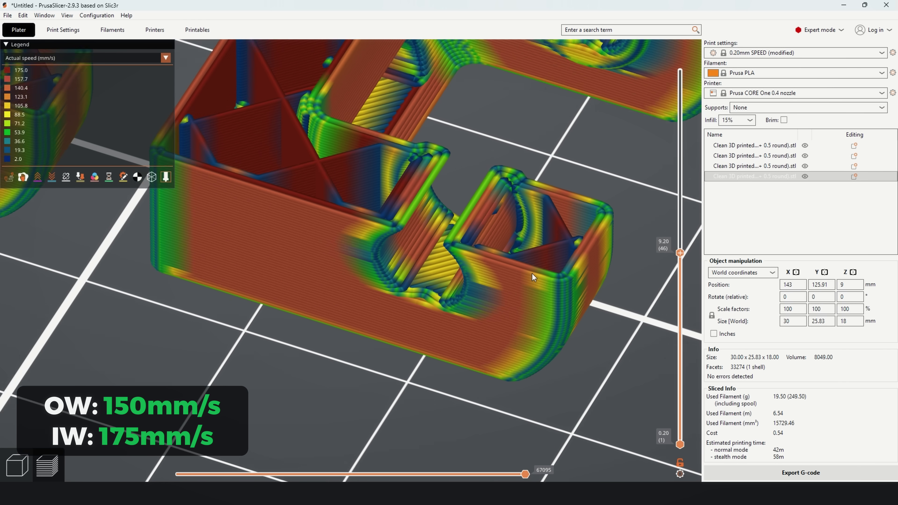
{"action": "left_click_drag", "start_coordinate": [531, 274], "coordinate": [499, 370]}
{"action": "left_click_drag", "start_coordinate": [389, 205], "coordinate": [452, 306]}
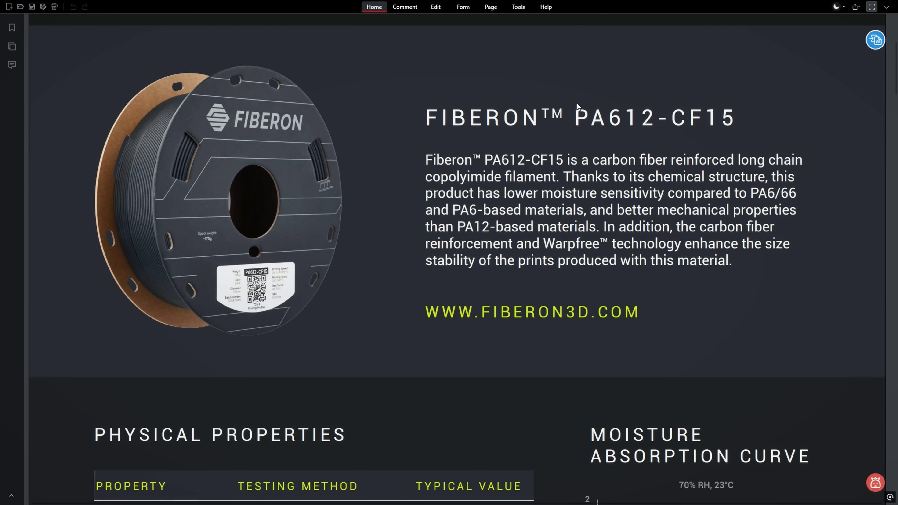
Scroll down to the datasheet's Physical Properties table, then back up.
{"action": "scroll", "coordinate": [730, 330], "scroll_direction": "down", "scroll_amount": 6}
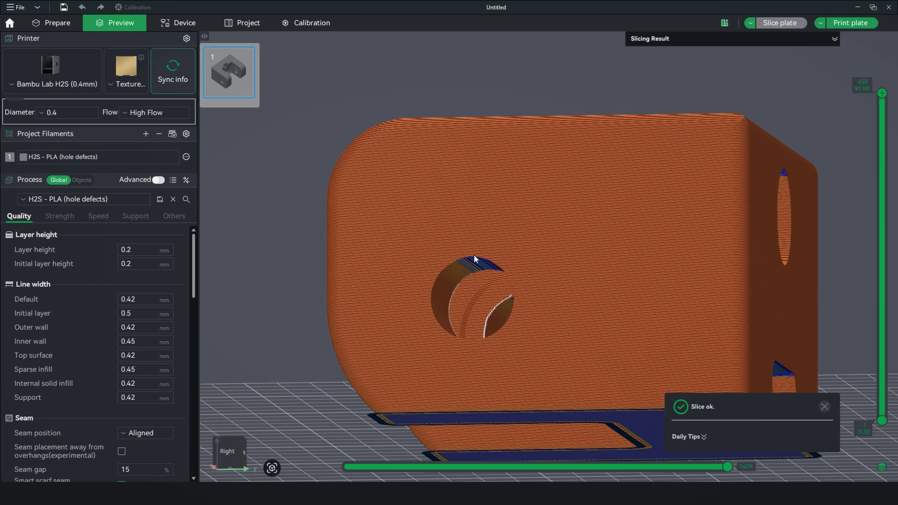
{"action": "scroll", "coordinate": [474, 259], "scroll_direction": "up", "scroll_amount": 10}
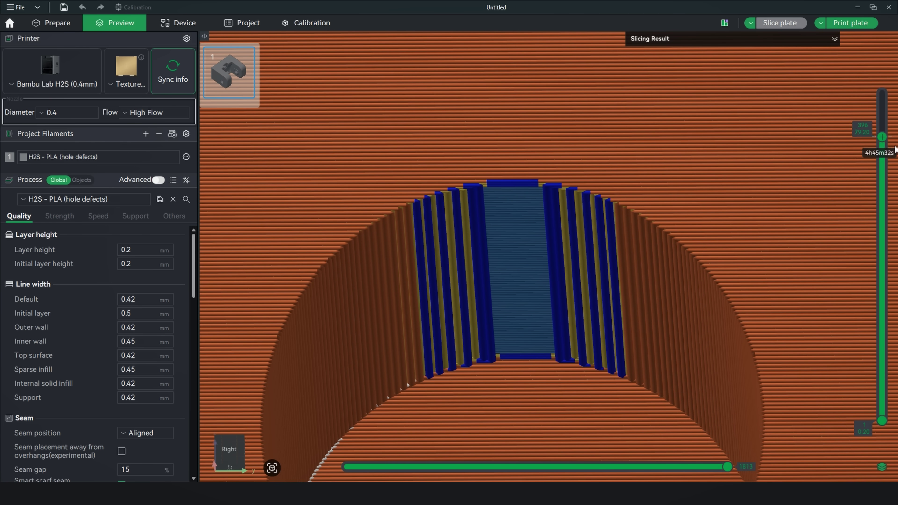
Cut the preview down to around layer 232 at the hole's top and zoom in.
{"action": "left_click_drag", "start_coordinate": [881, 138], "coordinate": [882, 254]}
{"action": "key", "text": "Up"}
{"action": "key", "text": "Up"}
{"action": "scroll", "coordinate": [473, 245], "scroll_direction": "up", "scroll_amount": 3}
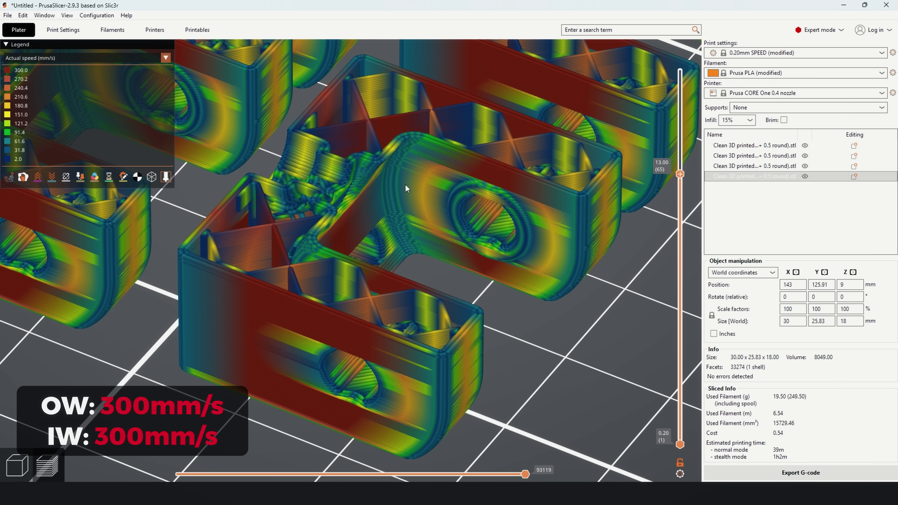
{"action": "middle_click_drag", "start_coordinate": [399, 373], "coordinate": [463, 313]}
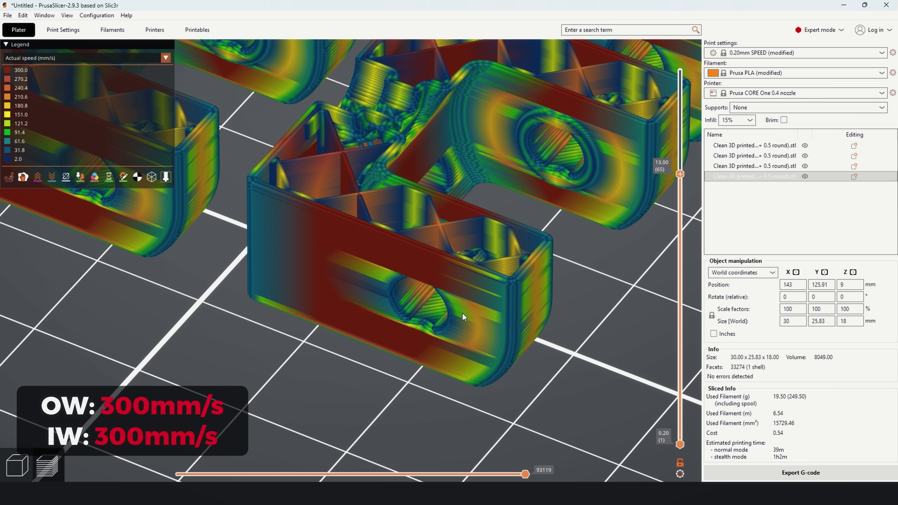
{"action": "scroll", "coordinate": [549, 352], "scroll_direction": "down", "scroll_amount": 5}
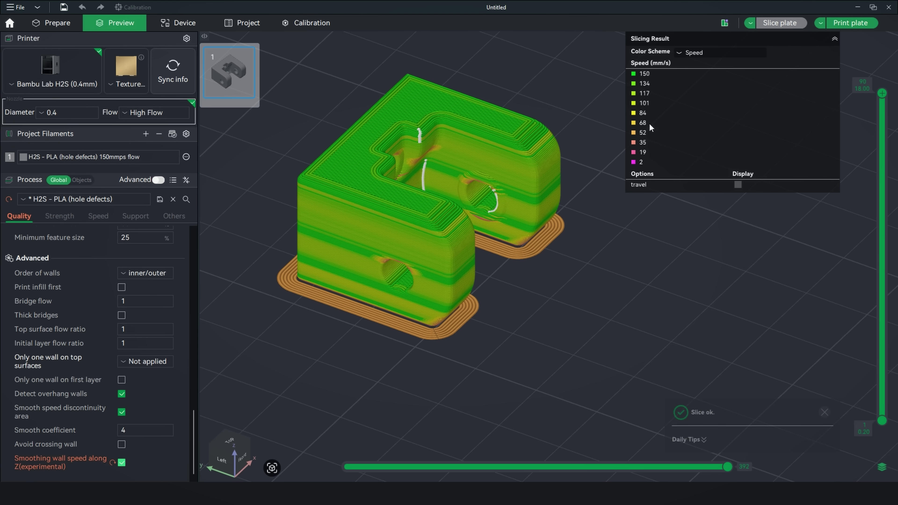
Re-slice the plate with Z-axis wall speed smoothing enabled to compare the wall speed colouring.
{"action": "left_click", "coordinate": [766, 21]}
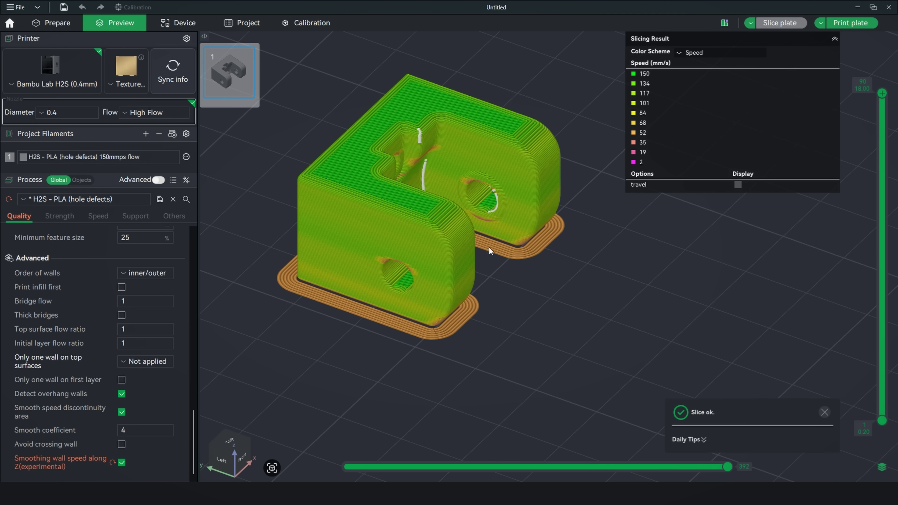